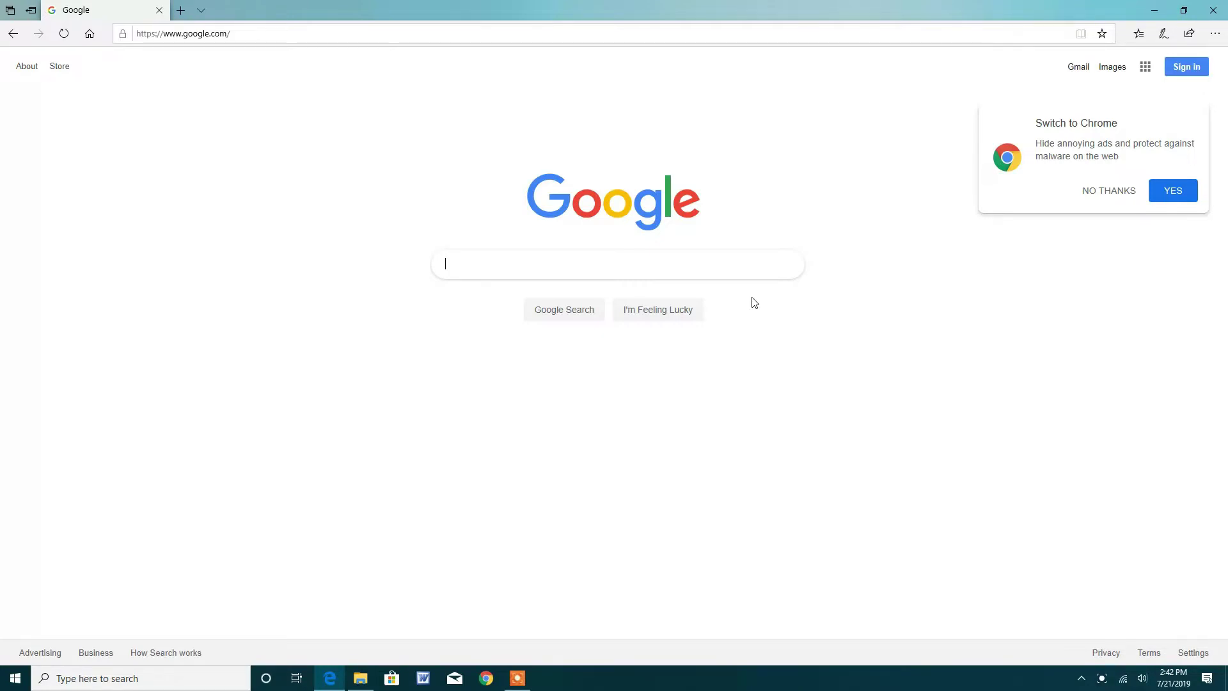
- Search Google for 'smbx 1.4.5'
{"action": "type", "text": "smbx"}
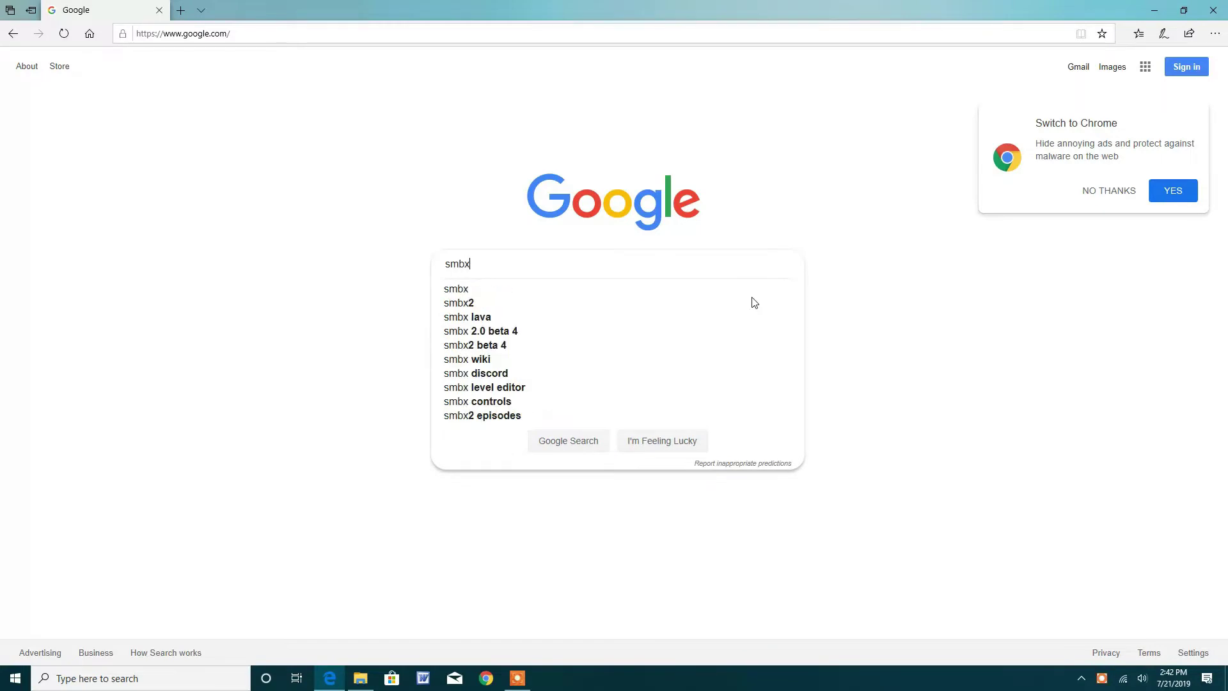
{"action": "type", "text": " 1"}
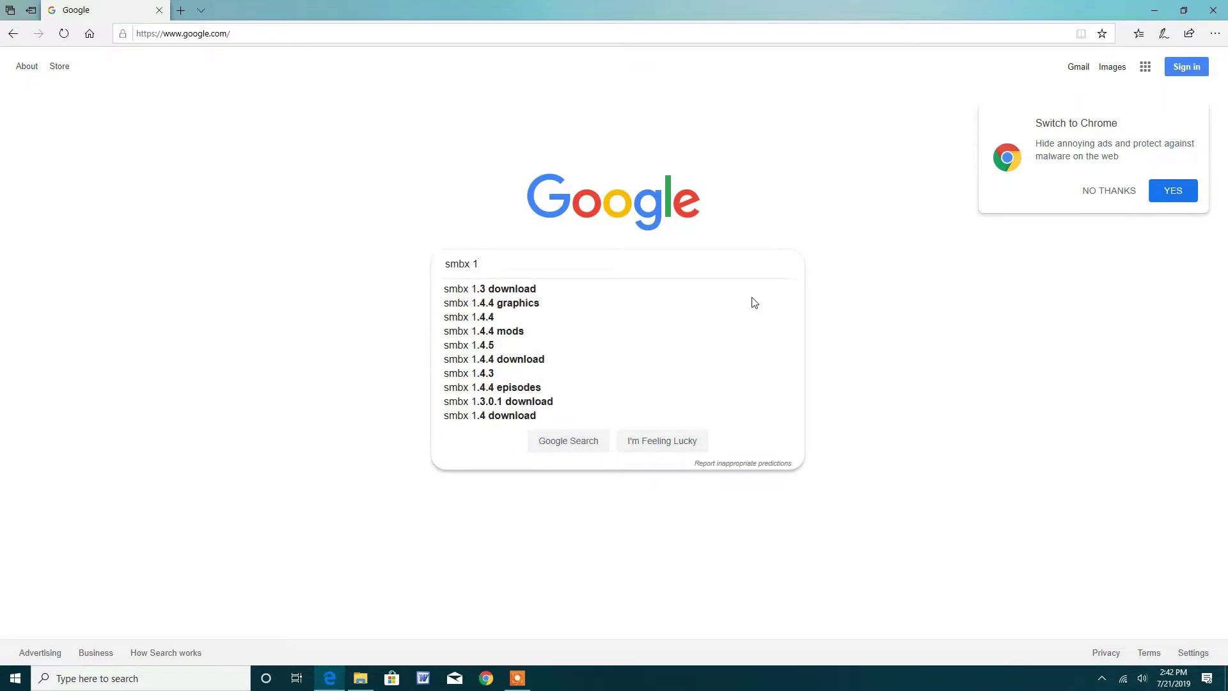
{"action": "type", "text": ".4.5"}
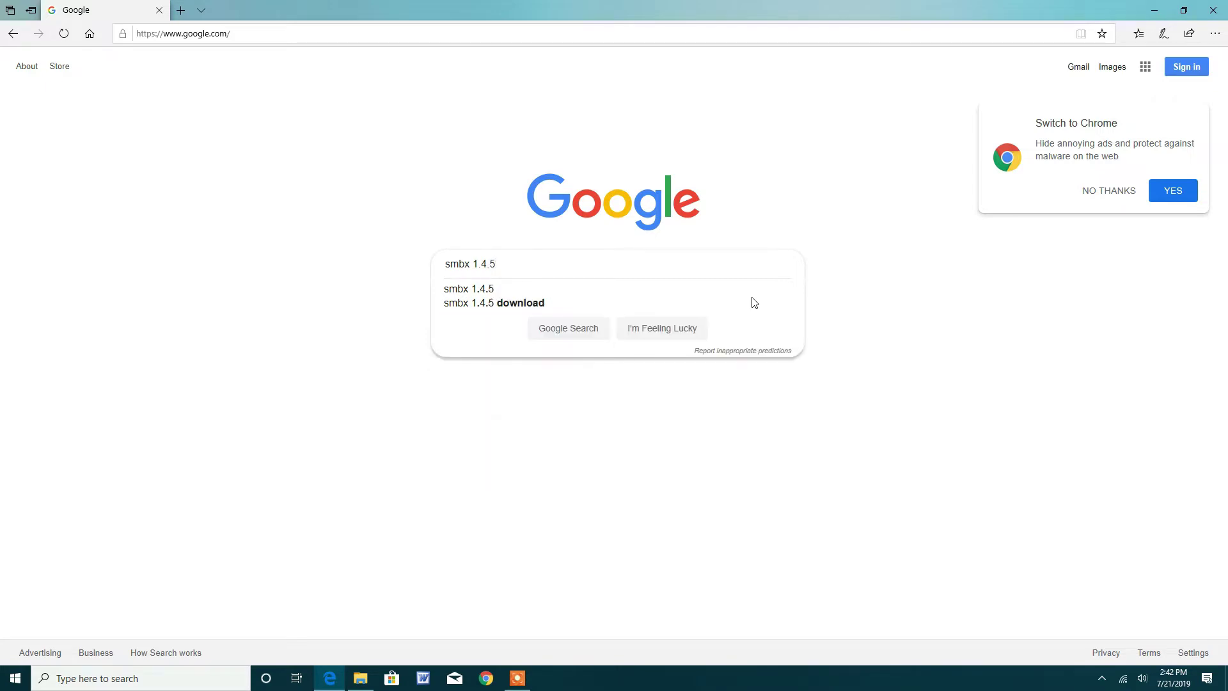
{"action": "key", "text": "Return"}
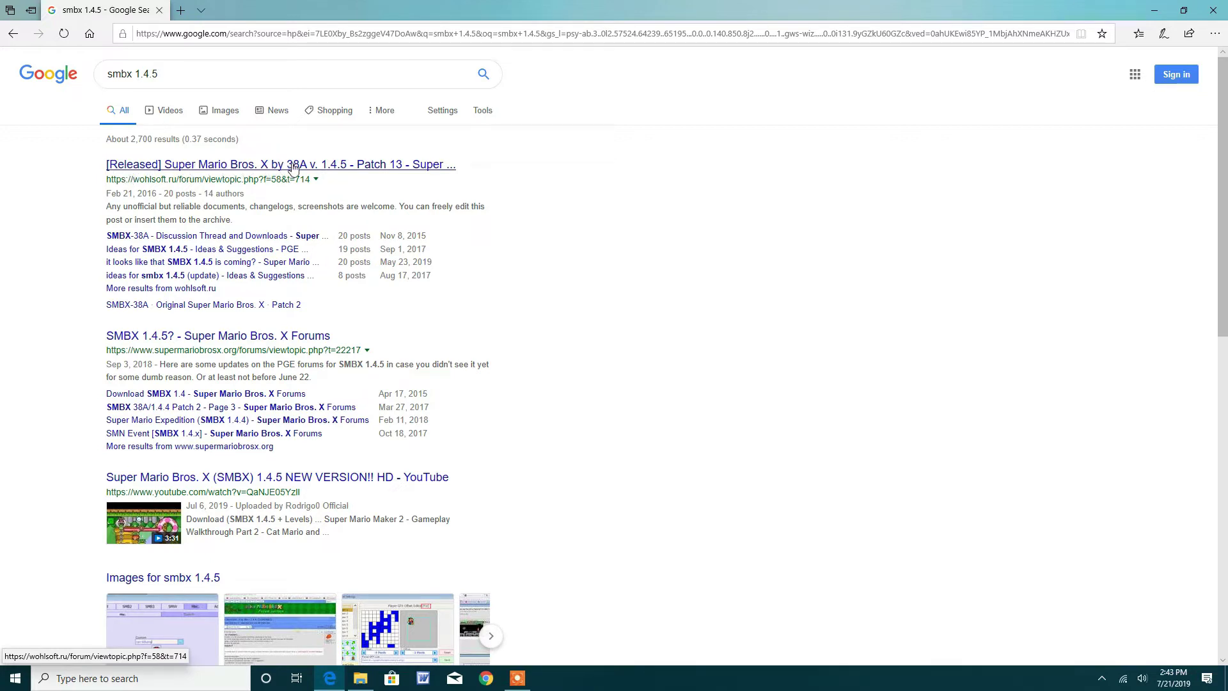
- Open the wohlsoft.ru SMBX 38A v. 1.4.5 thread and download smbx38a-1-4-5.7z from Mirror 1 (WohlSoft)
{"action": "left_click", "coordinate": [336, 165]}
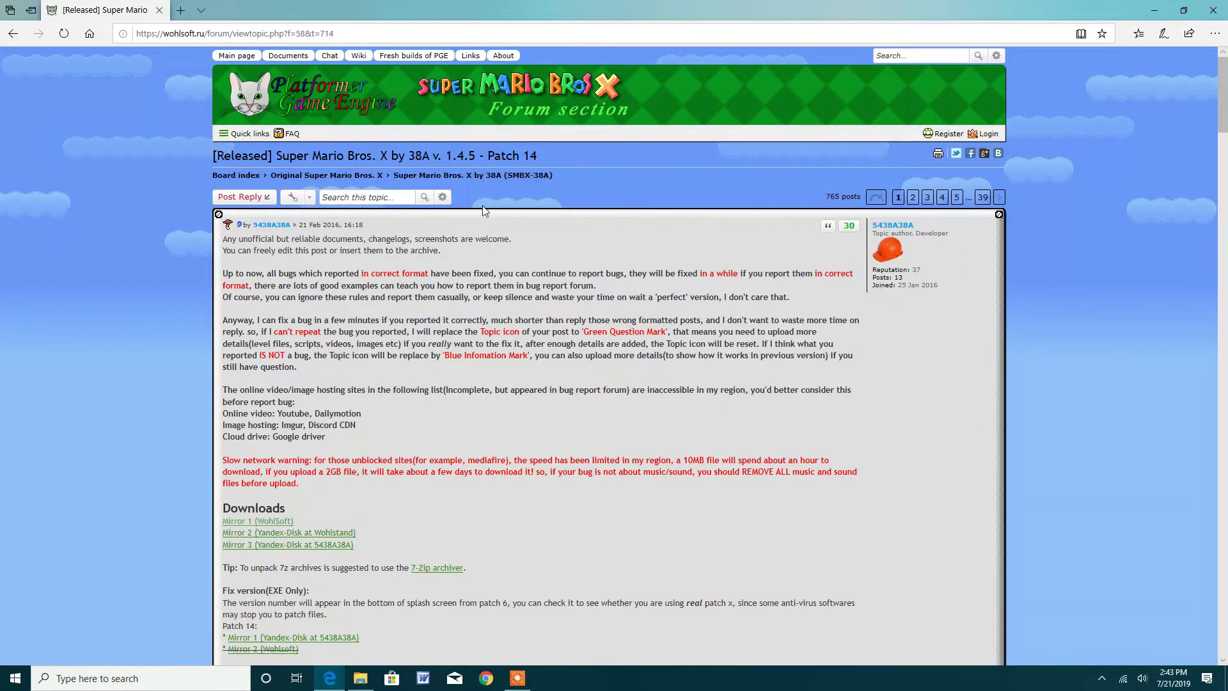
{"action": "left_click", "coordinate": [521, 174]}
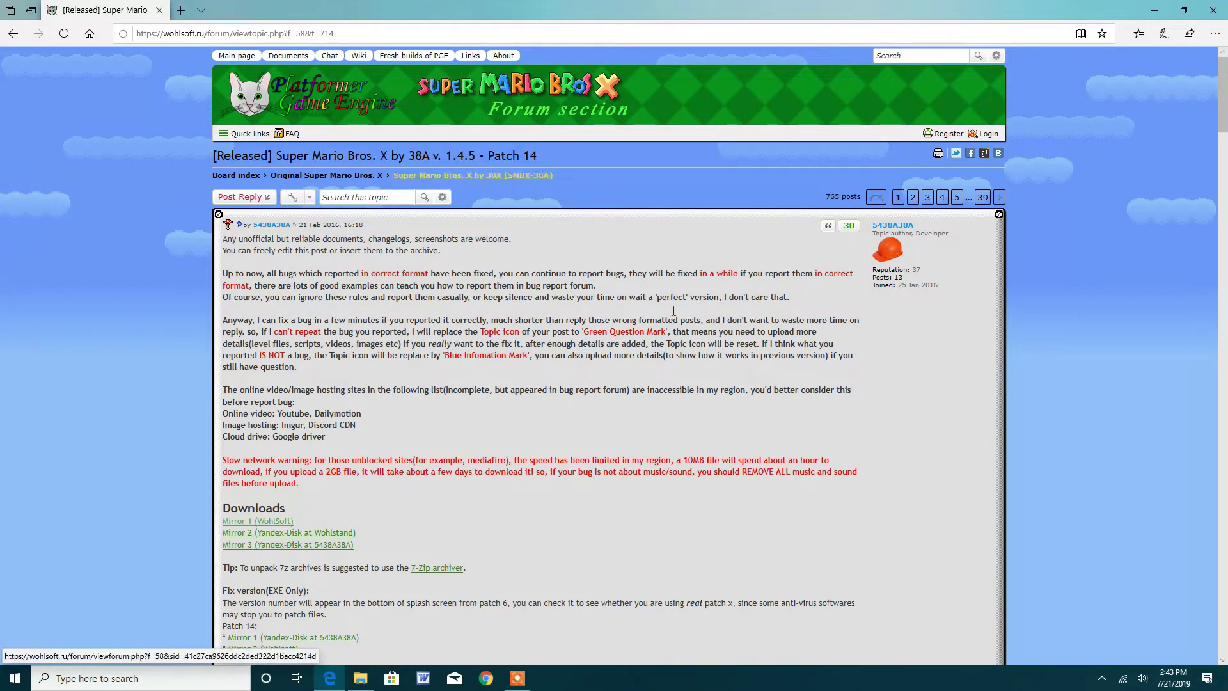
{"action": "left_click", "coordinate": [270, 523]}
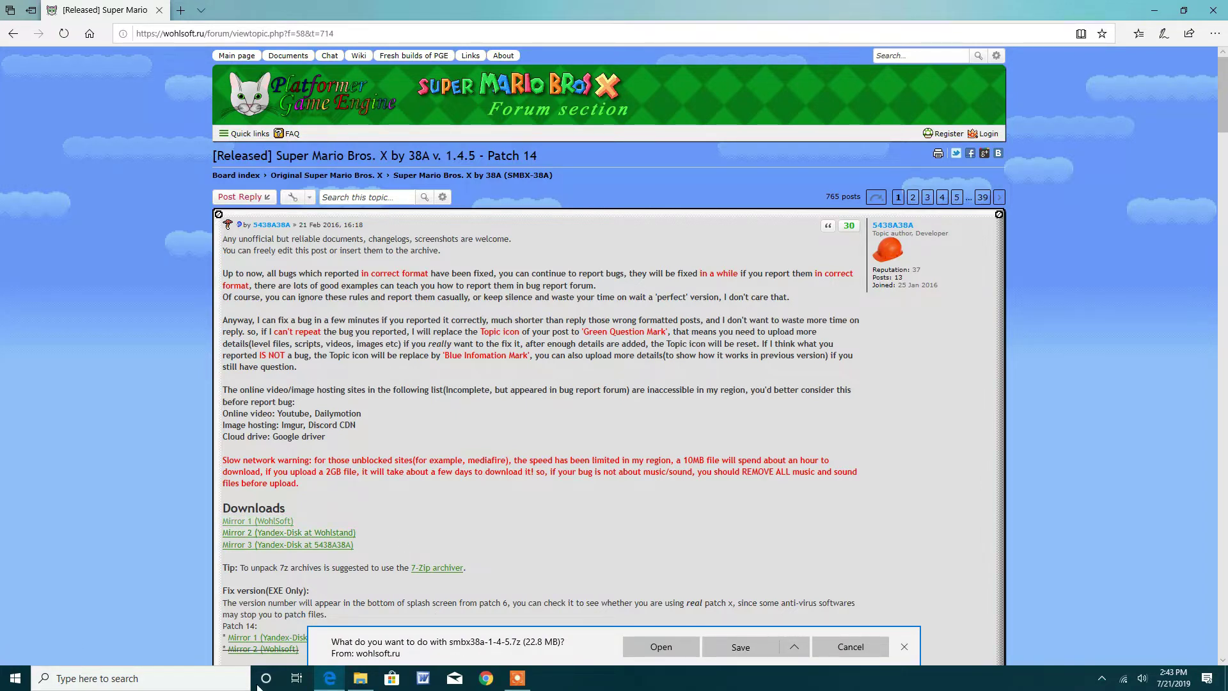
- Save the 22.8 MB smbx38a-1-4-5.7z archive and let its download finish
{"action": "left_click", "coordinate": [754, 647]}
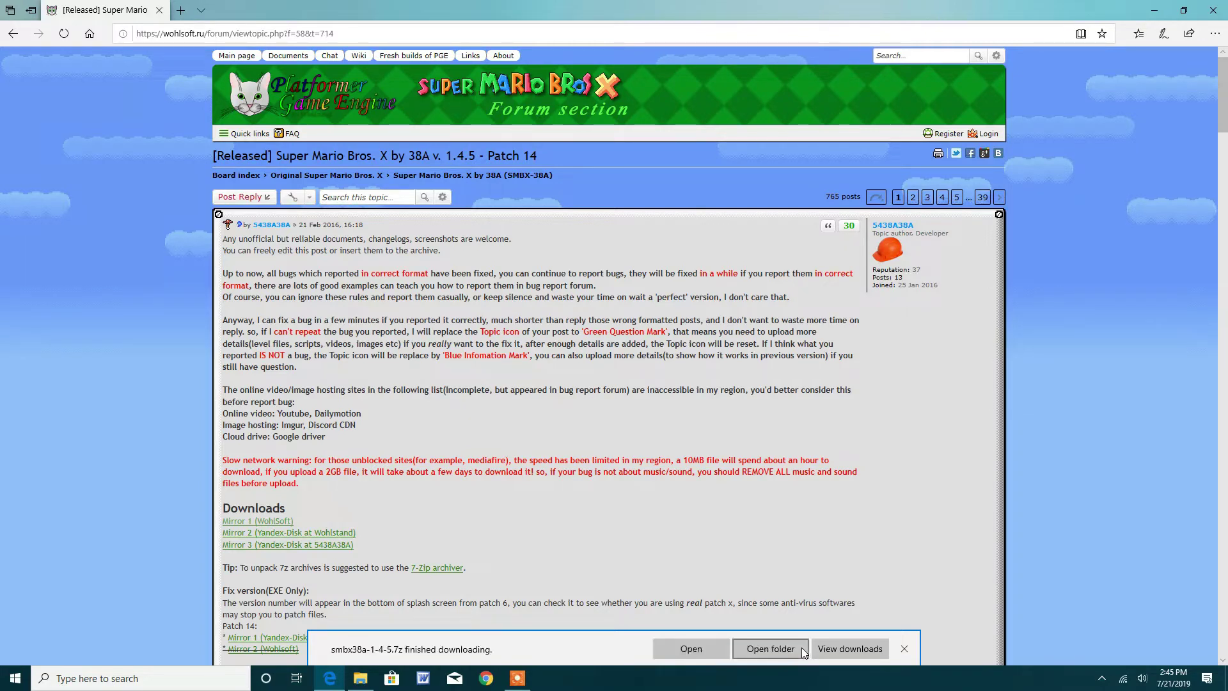
- Open smbx38a-1-4-5.7z in WinRAR and extract its smbx folder into Downloads
{"action": "left_click", "coordinate": [701, 654]}
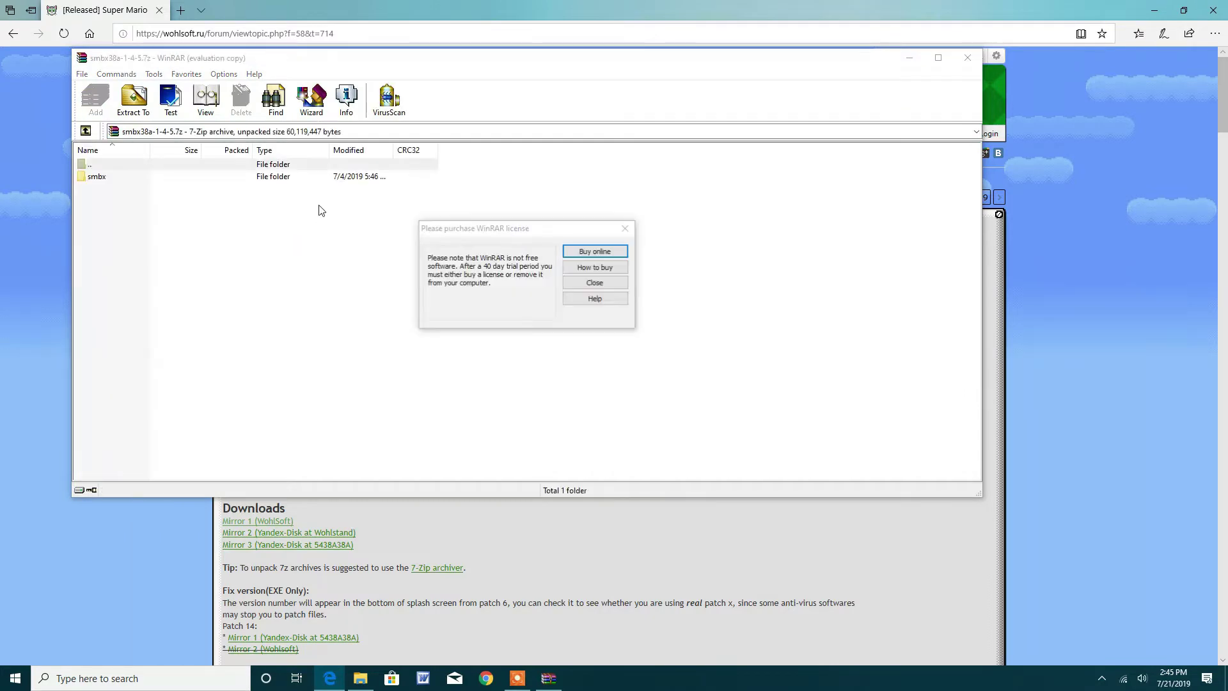
{"action": "left_click", "coordinate": [627, 225]}
{"action": "left_click", "coordinate": [385, 178]}
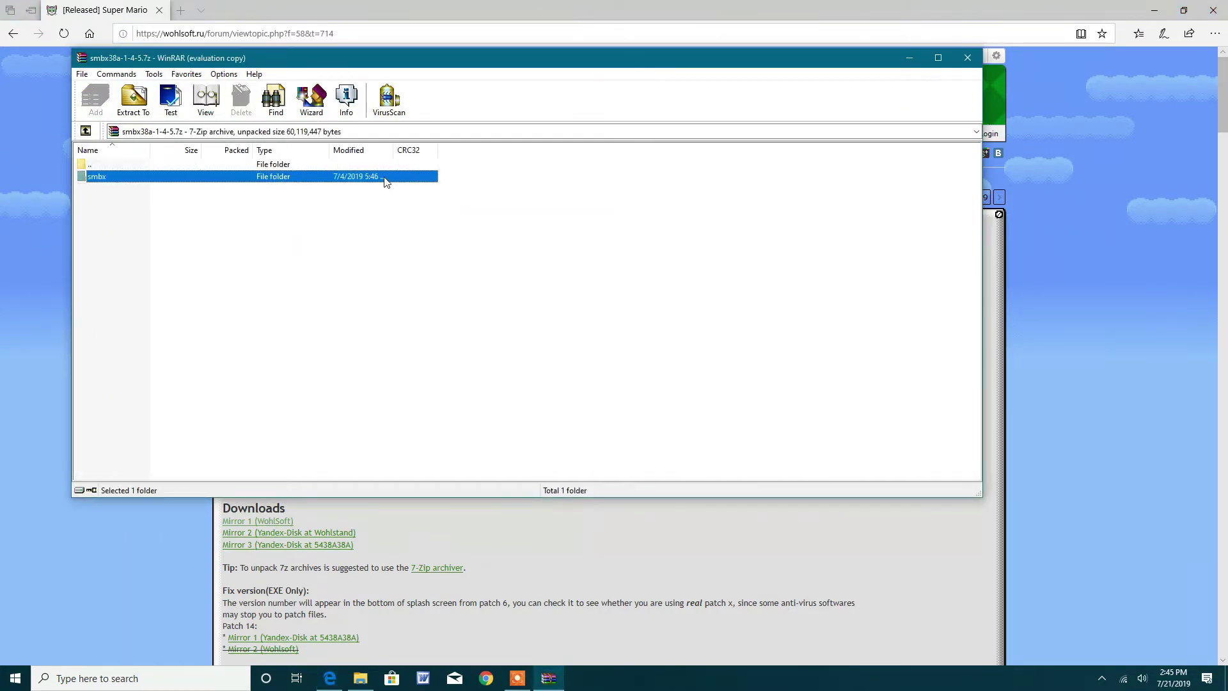
{"action": "right_click", "coordinate": [303, 178]}
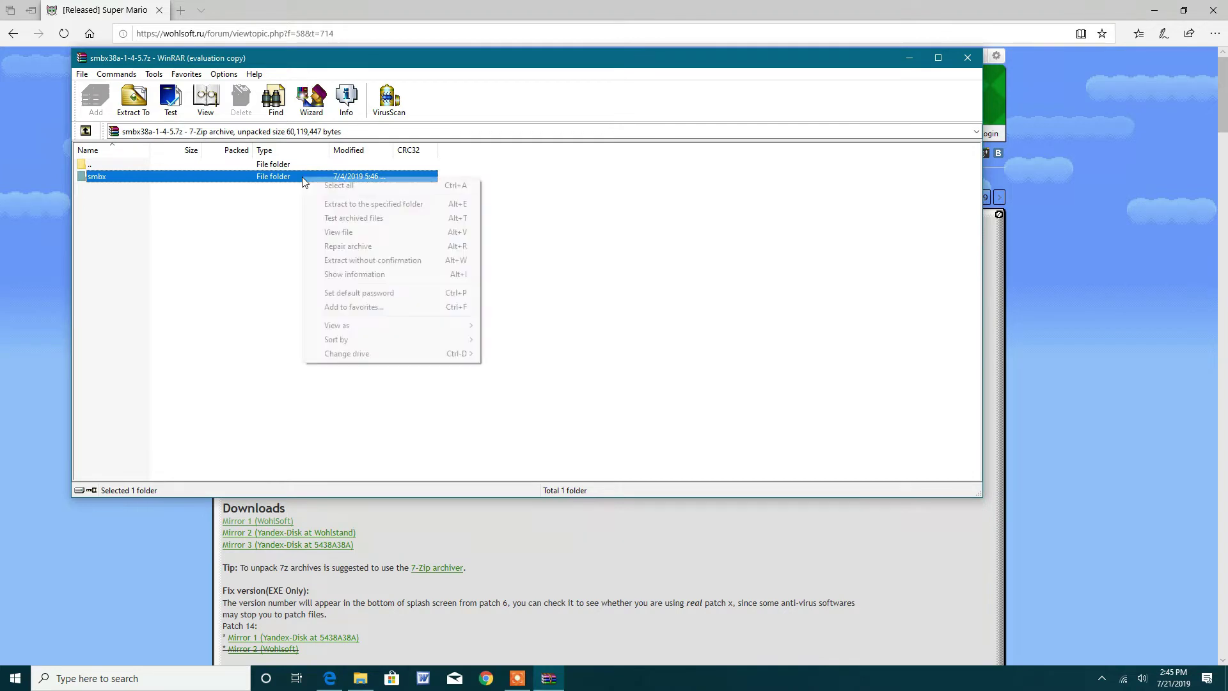
{"action": "left_click", "coordinate": [332, 205]}
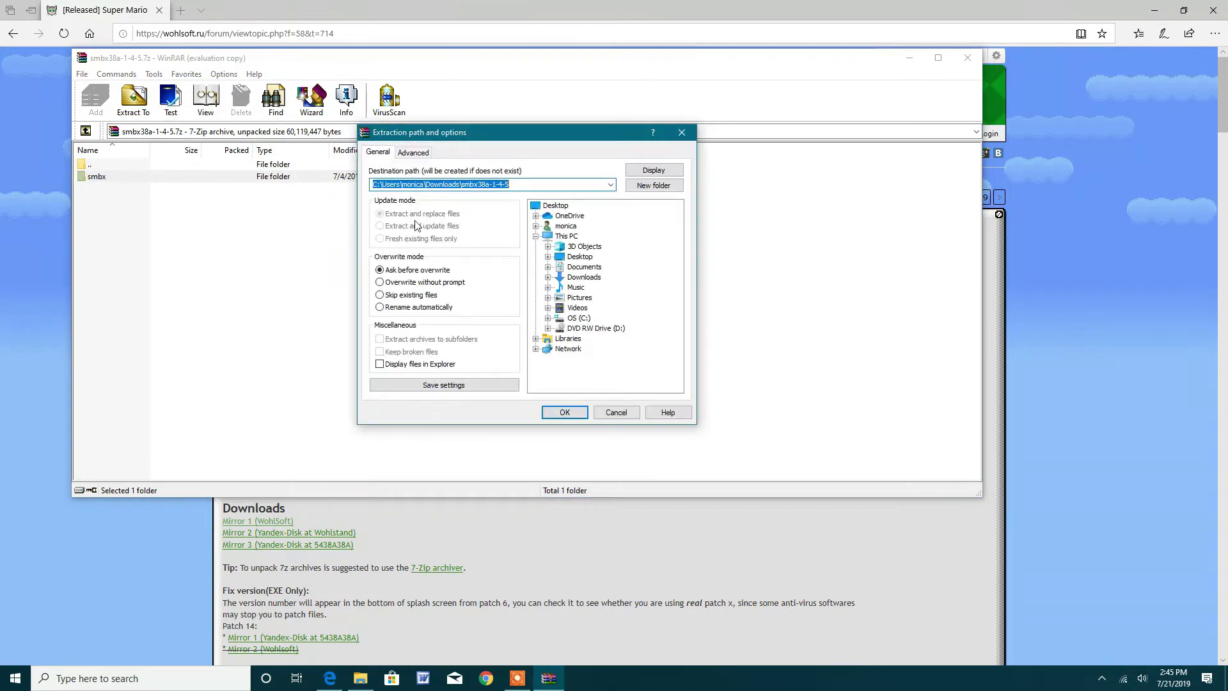
{"action": "left_click", "coordinate": [576, 279]}
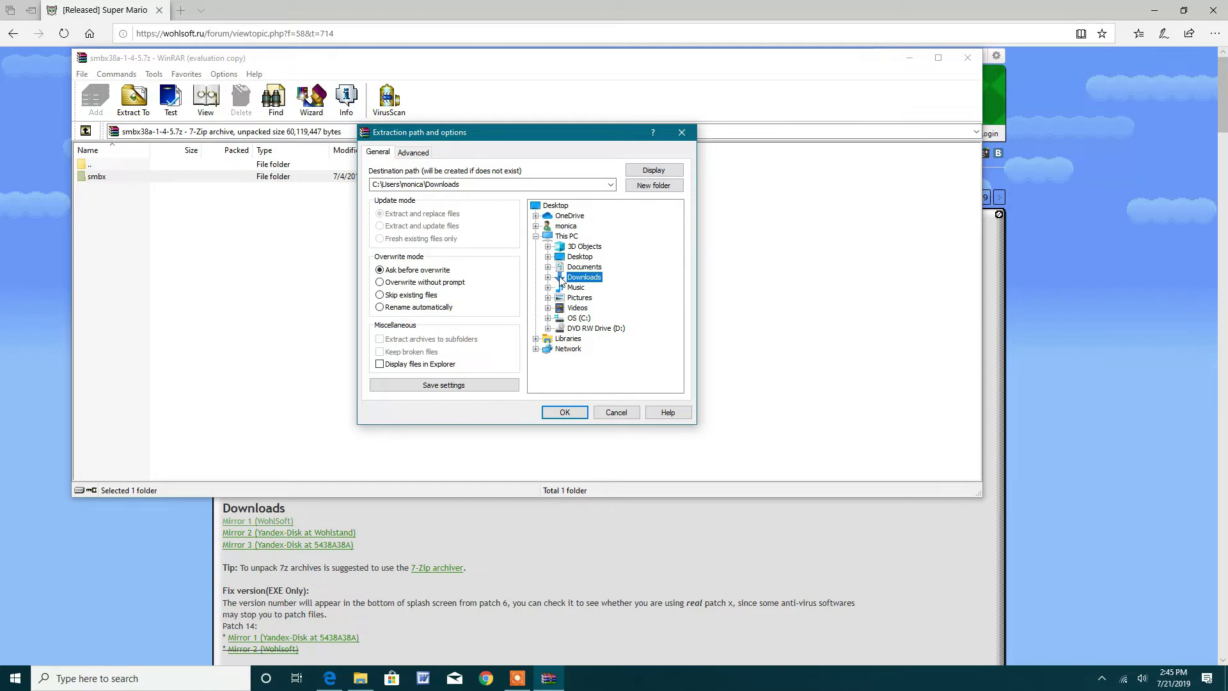
{"action": "left_click", "coordinate": [565, 413]}
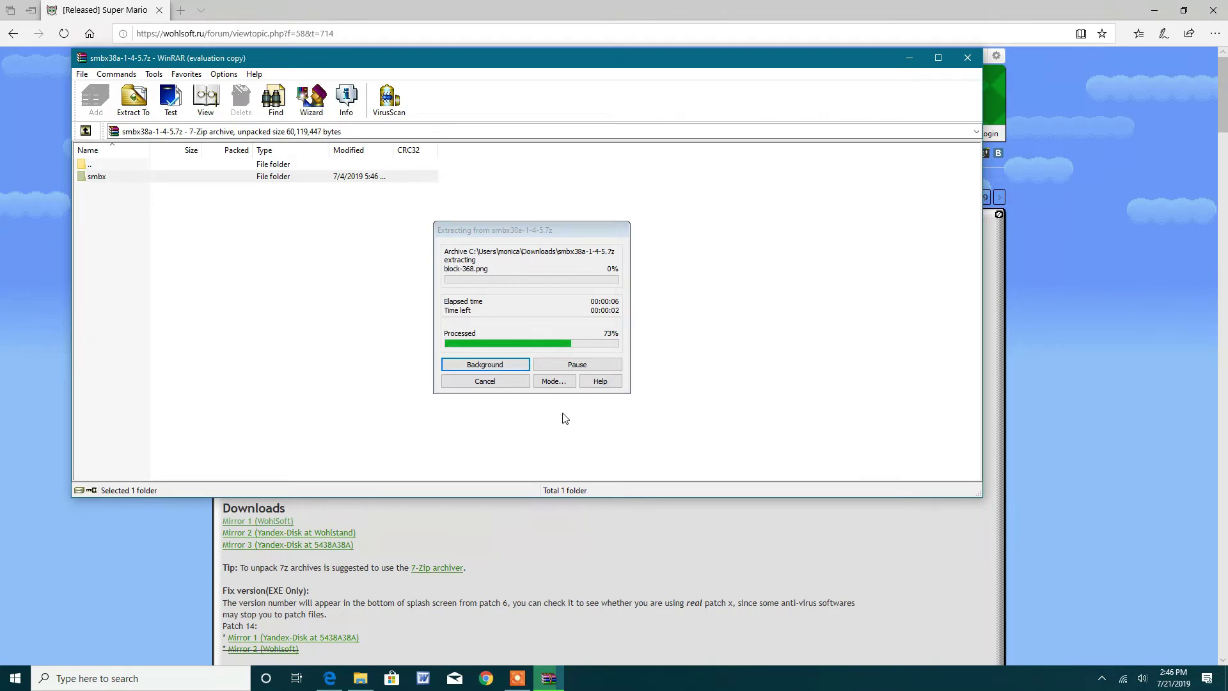
- Wait until WinRAR finishes extracting the smbx folder into Downloads
{"action": "left_click", "coordinate": [520, 680]}
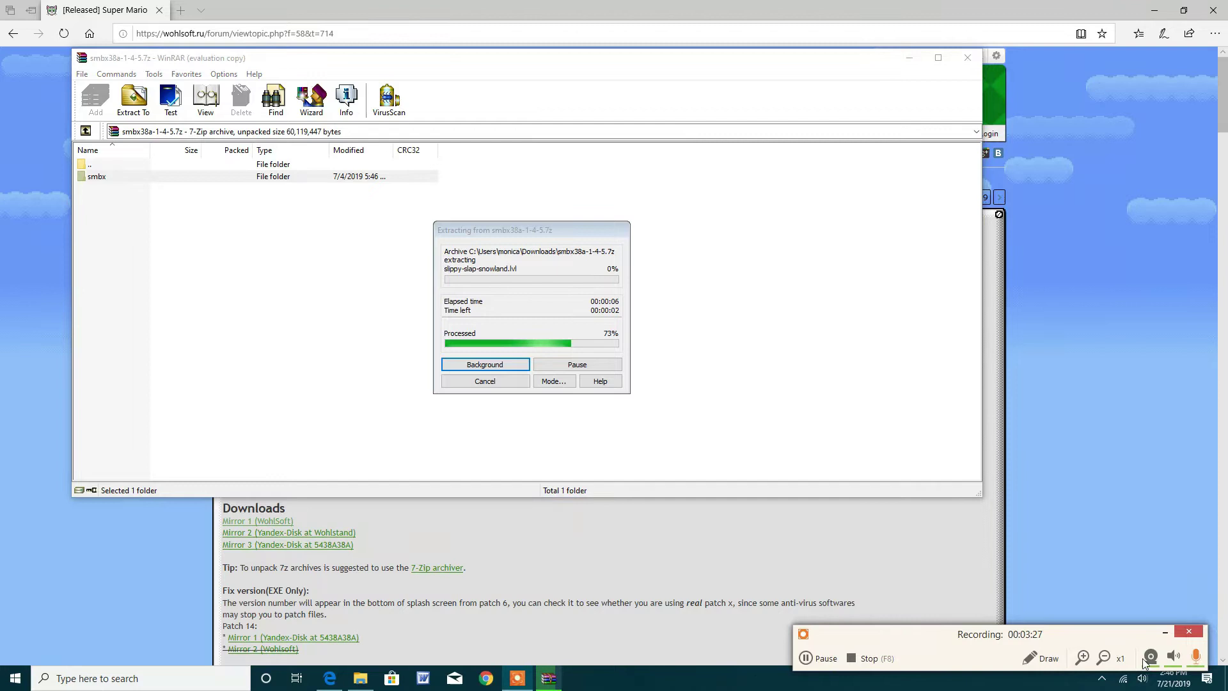
{"action": "left_click", "coordinate": [1163, 635]}
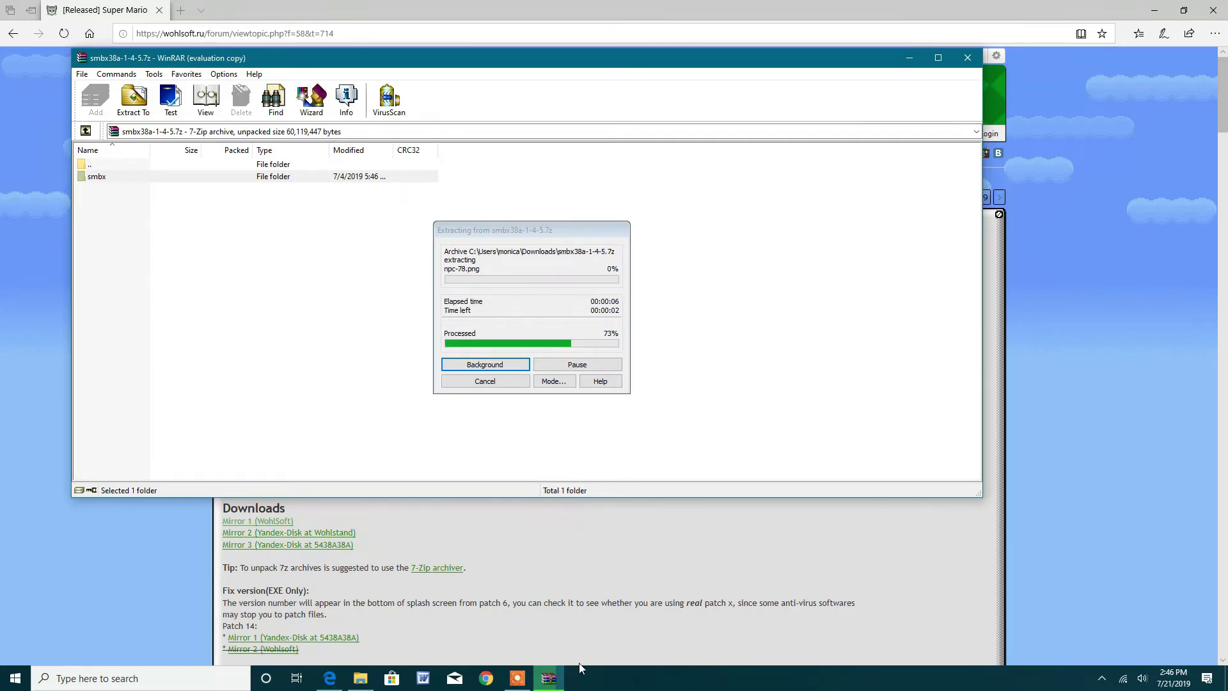
{"action": "left_click", "coordinate": [527, 678]}
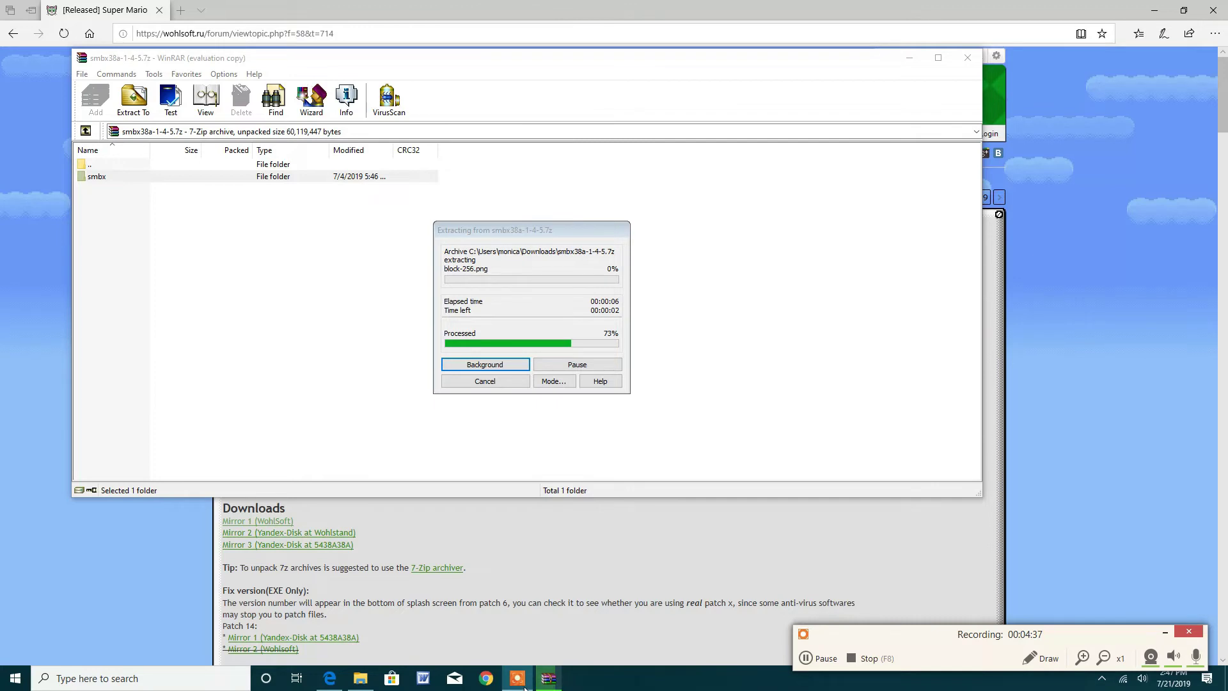
{"action": "mouse_move", "coordinate": [524, 687]}
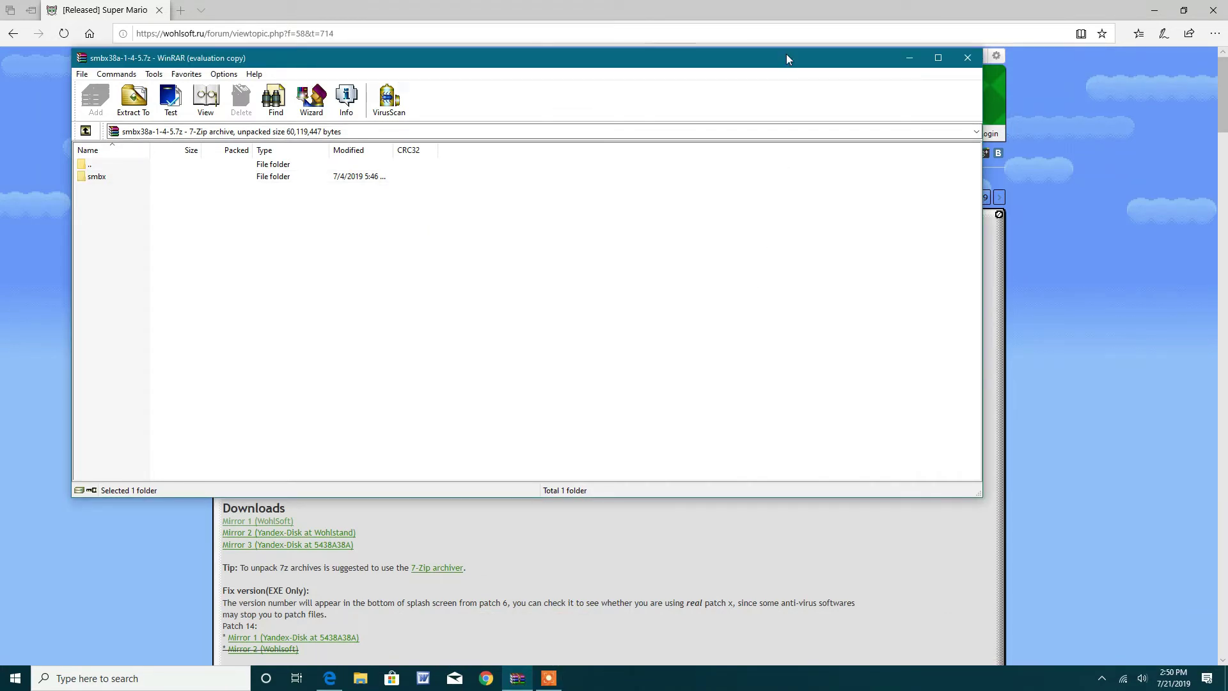
- Close WinRAR, open Downloads\smbx in File Explorer, and launch smbx.exe
{"action": "left_click", "coordinate": [966, 60]}
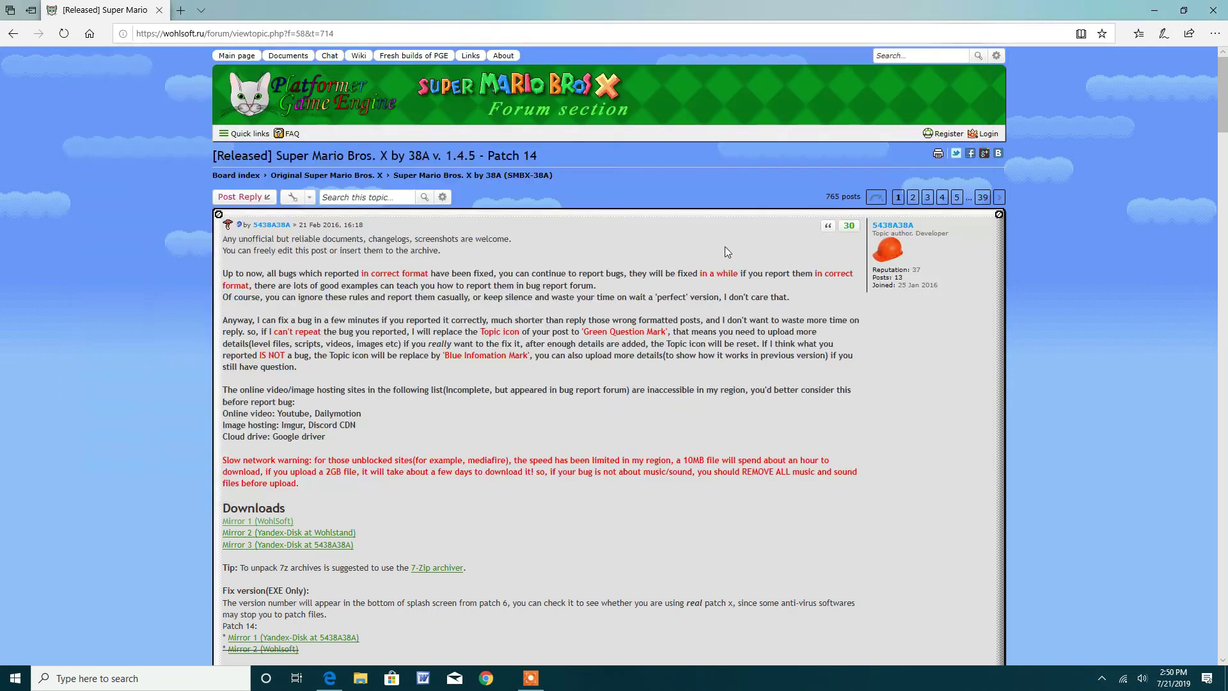
{"action": "left_click", "coordinate": [360, 679]}
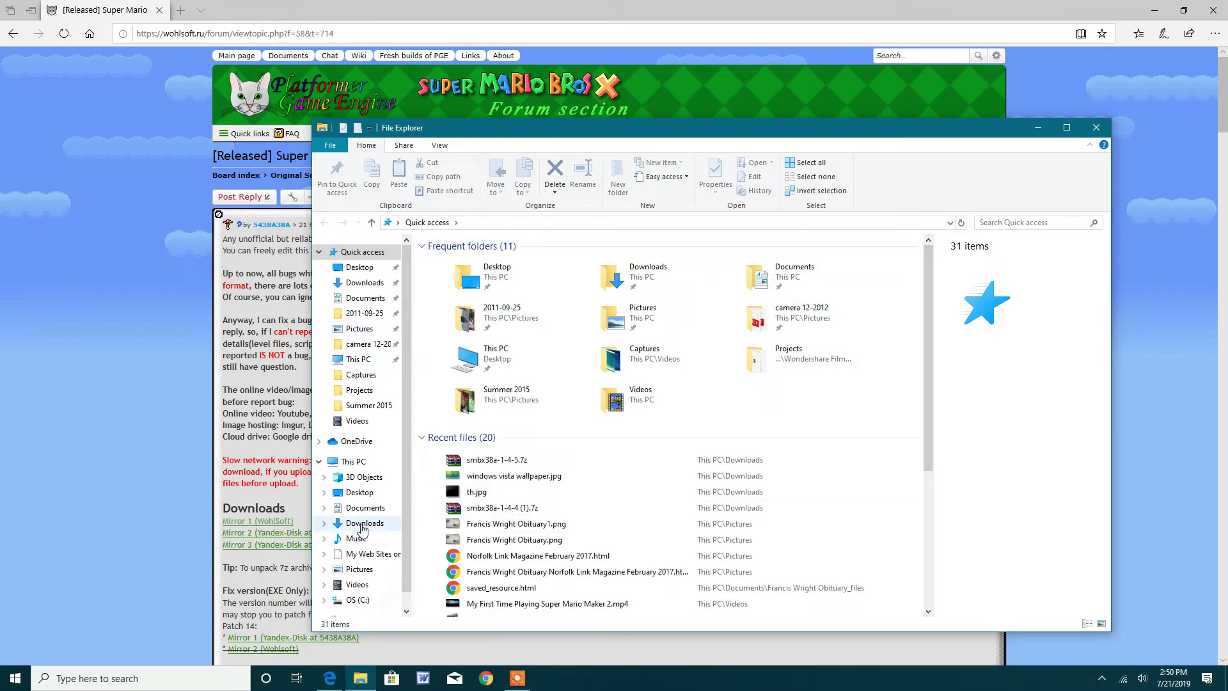
{"action": "left_click", "coordinate": [363, 524]}
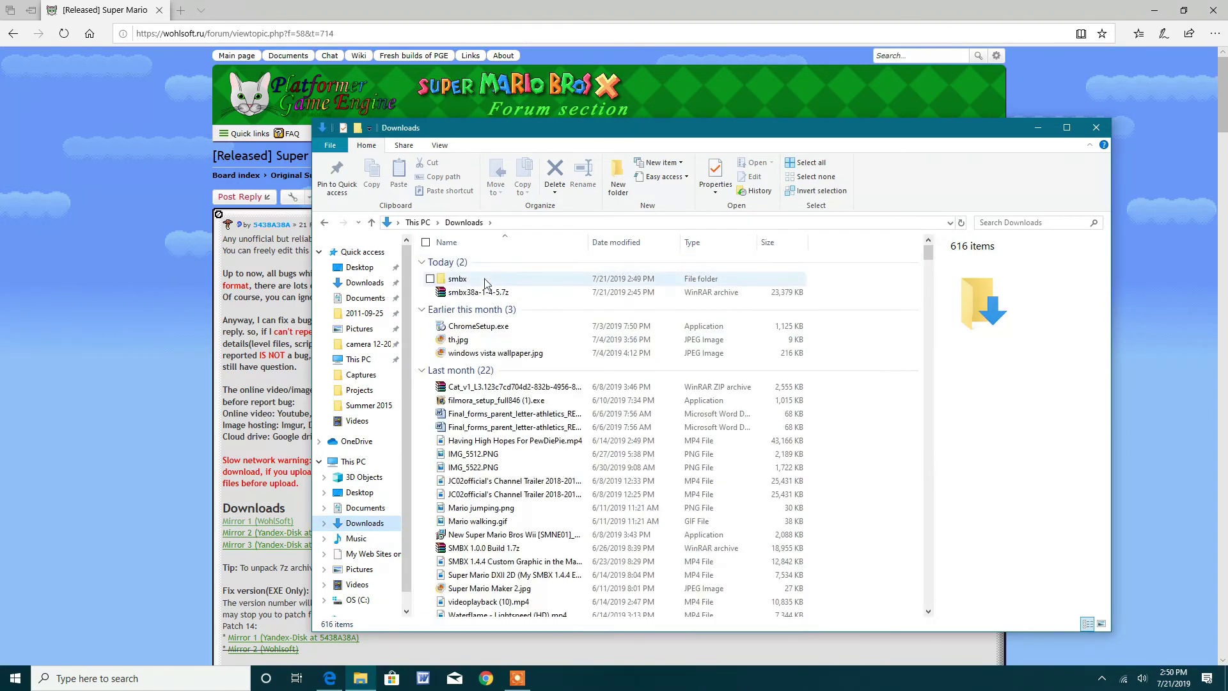
{"action": "left_click", "coordinate": [485, 281]}
{"action": "double_click", "coordinate": [485, 281]}
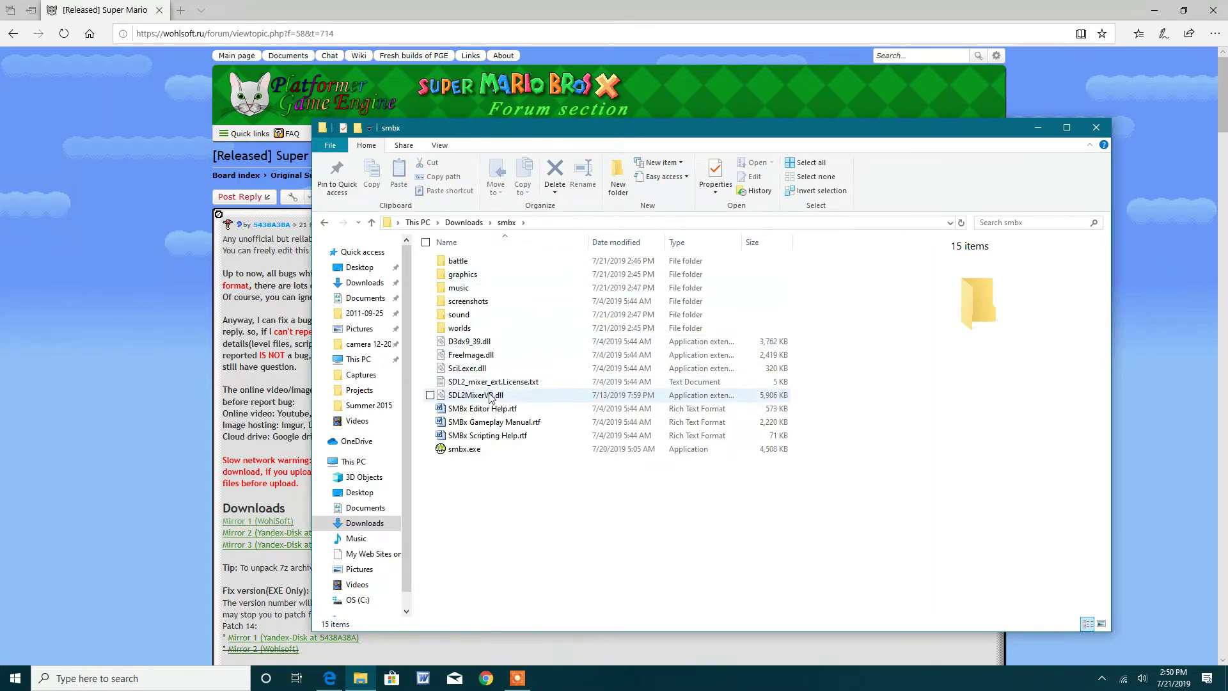
{"action": "double_click", "coordinate": [494, 451]}
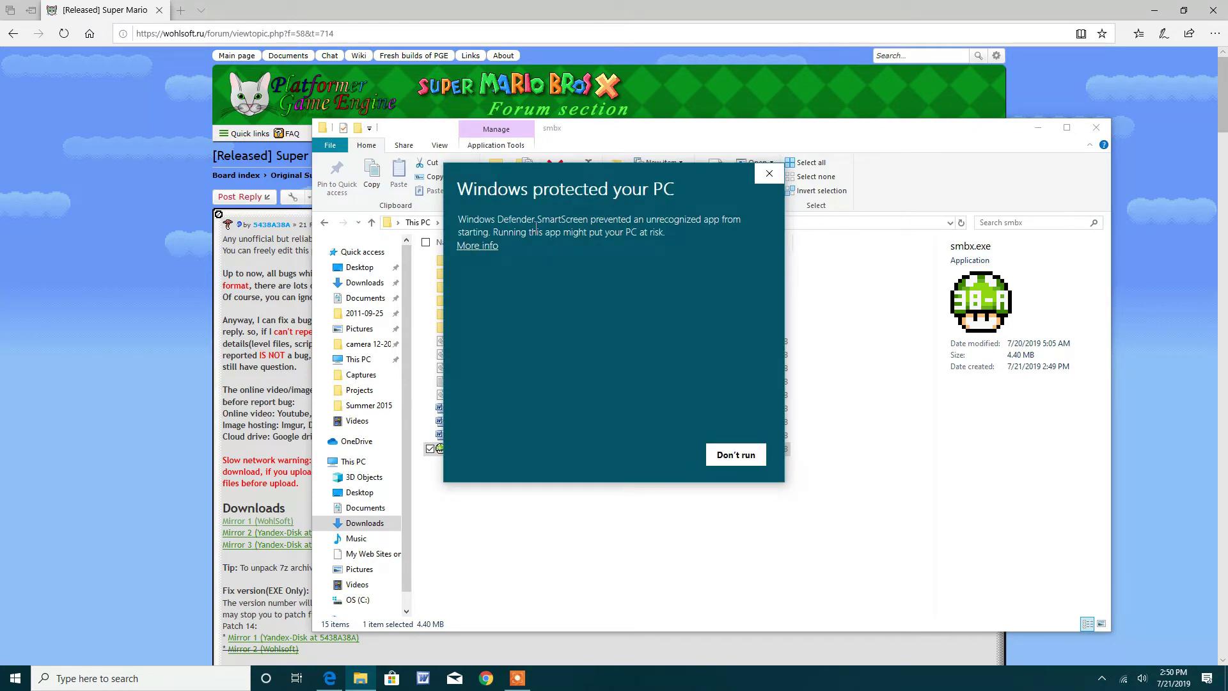
- Read the 'Windows protected your PC' warning, highlighting its text and repositioning the dialog
{"action": "left_click_drag", "start_coordinate": [520, 219], "coordinate": [727, 220]}
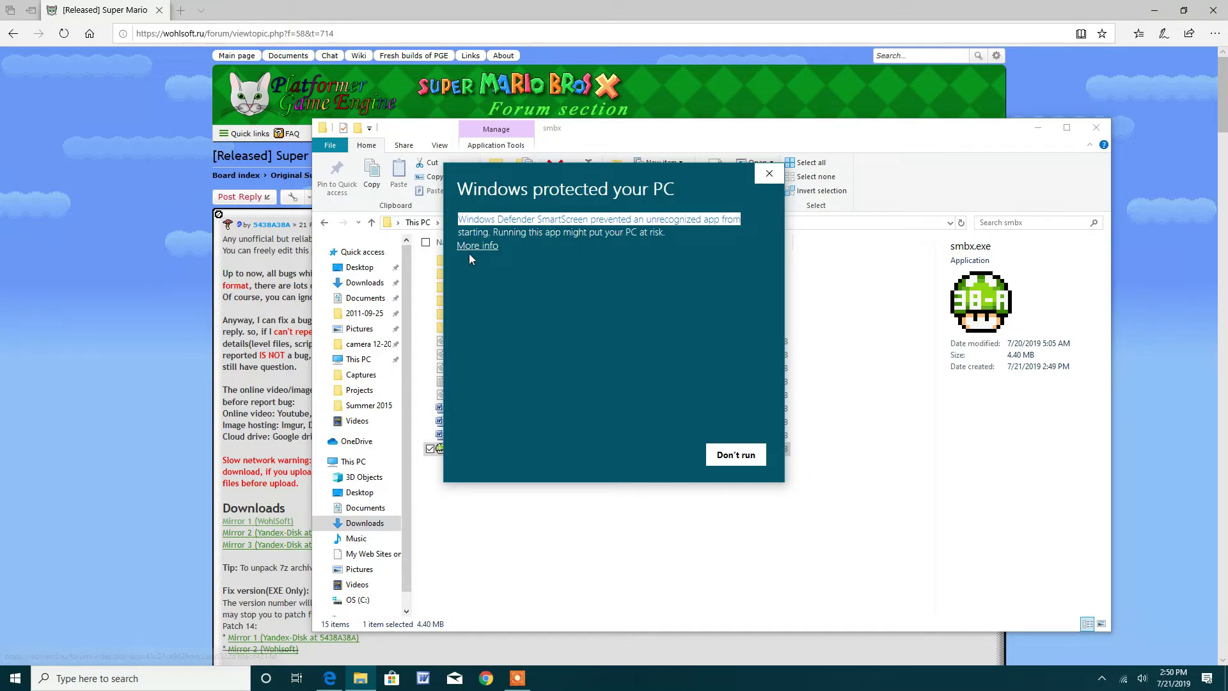
{"action": "left_click_drag", "start_coordinate": [579, 232], "coordinate": [673, 234]}
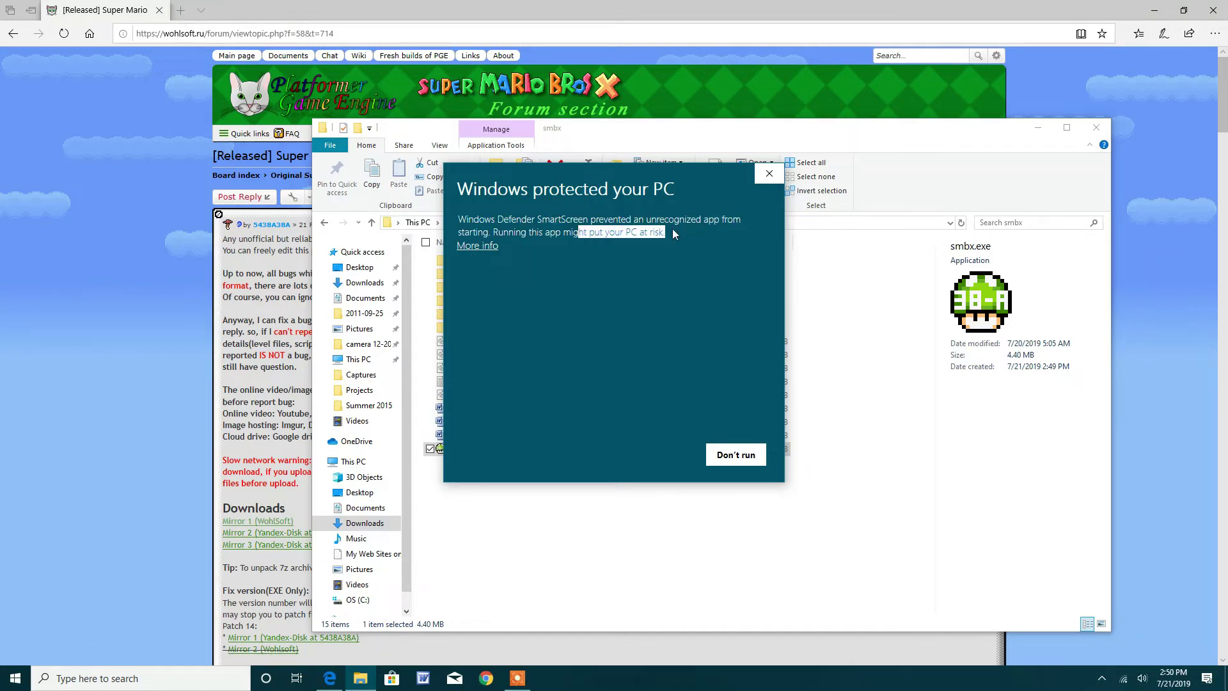
{"action": "left_click", "coordinate": [674, 229]}
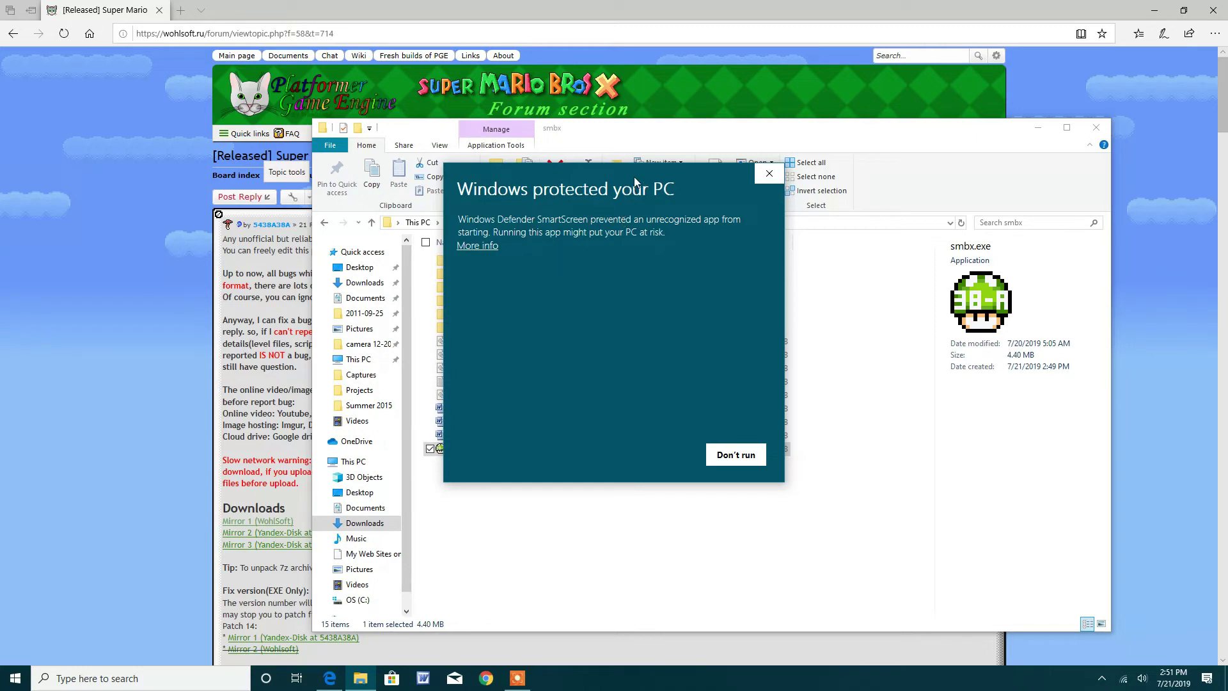
{"action": "left_click_drag", "start_coordinate": [635, 174], "coordinate": [888, 327]}
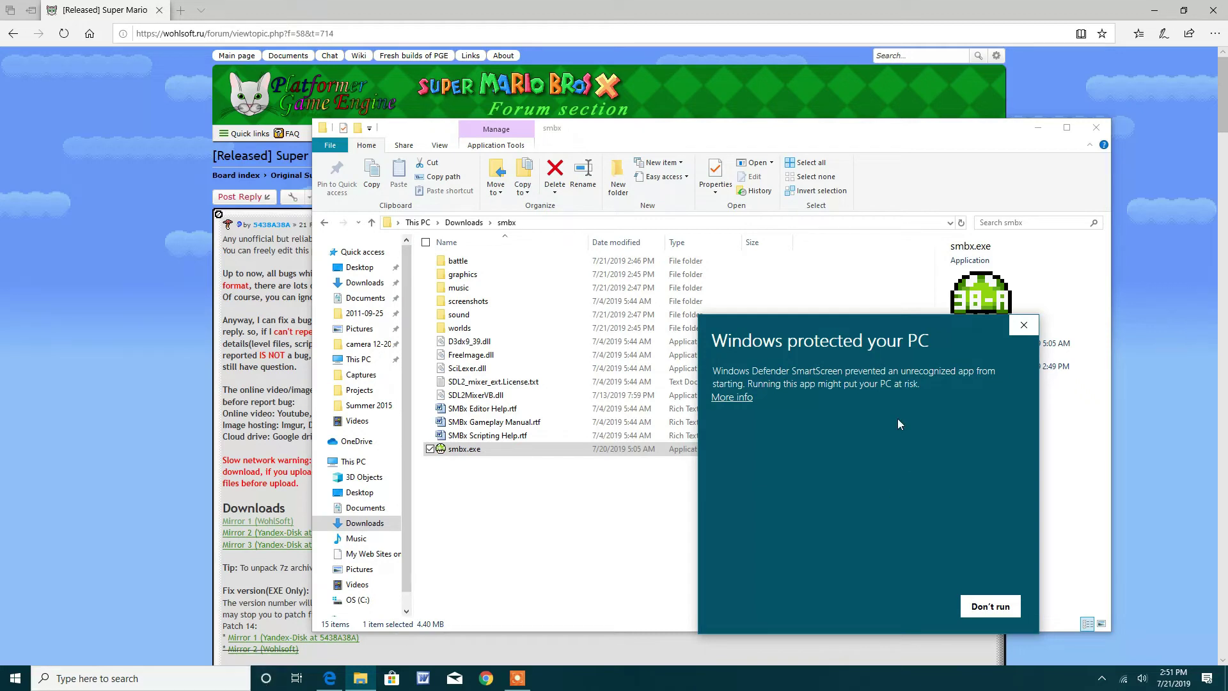
{"action": "left_click_drag", "start_coordinate": [827, 329], "coordinate": [635, 317]}
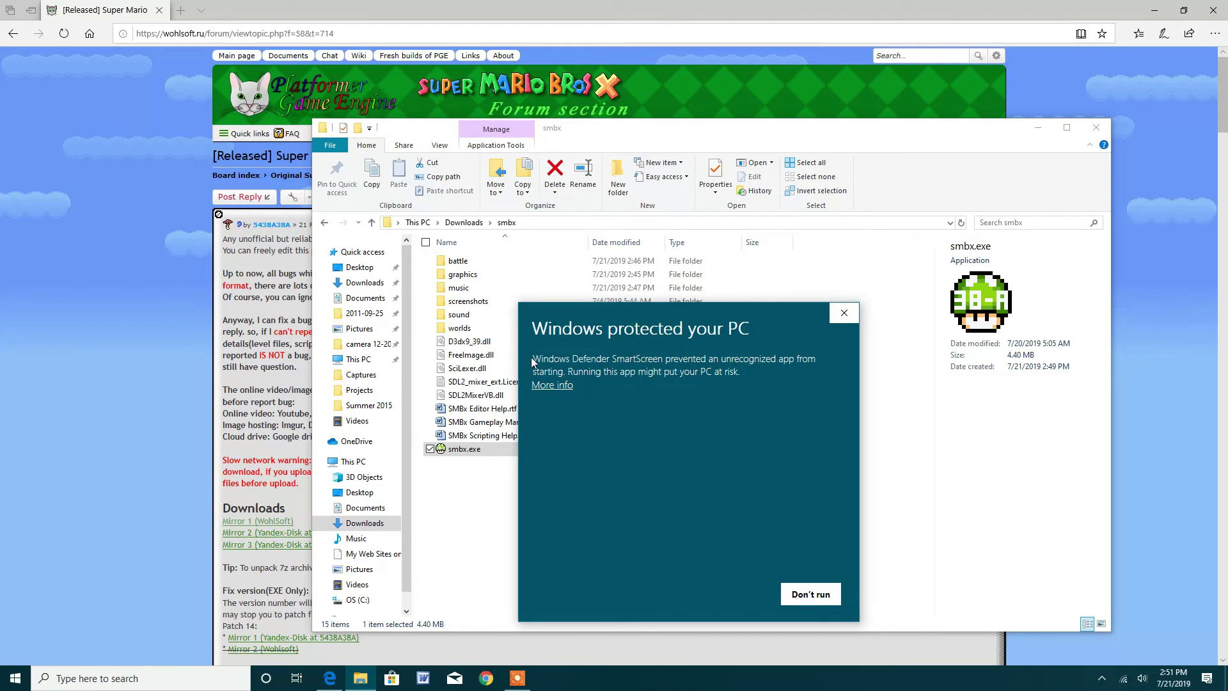
{"action": "left_click_drag", "start_coordinate": [535, 359], "coordinate": [779, 389]}
{"action": "left_click", "coordinate": [779, 389]}
- Reveal the warning's details showing the unknown publisher and run smbx.exe anyway
{"action": "left_click", "coordinate": [552, 385]}
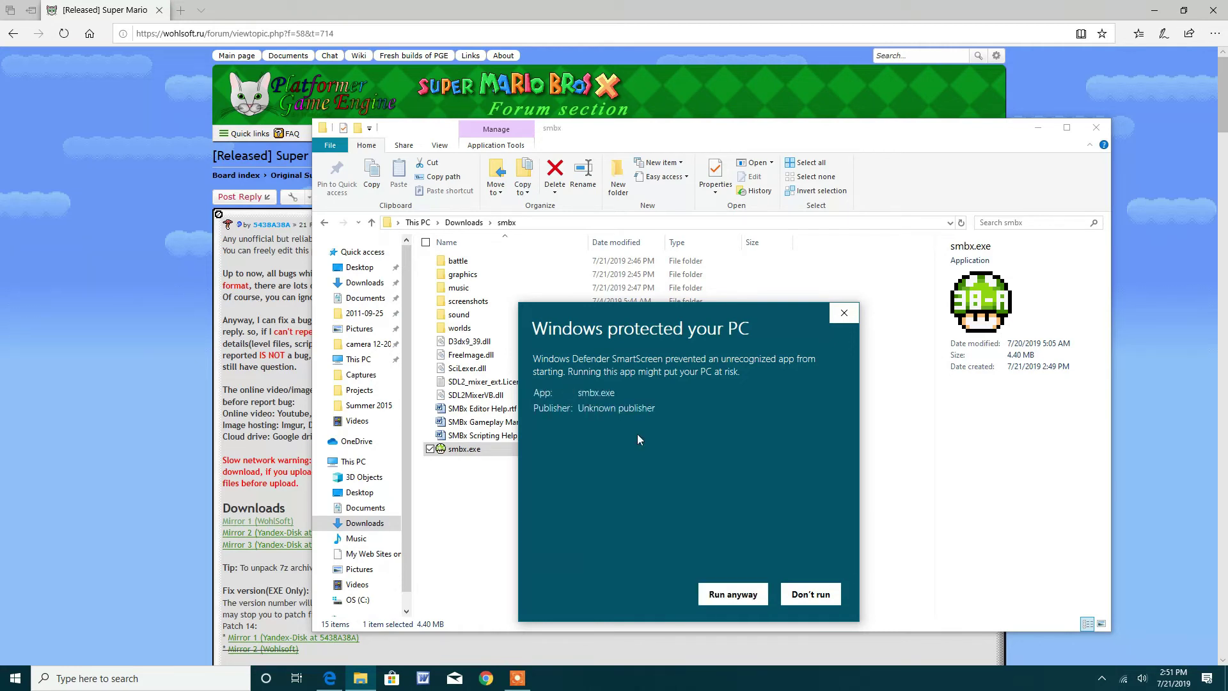
{"action": "left_click_drag", "start_coordinate": [579, 408], "coordinate": [661, 410]}
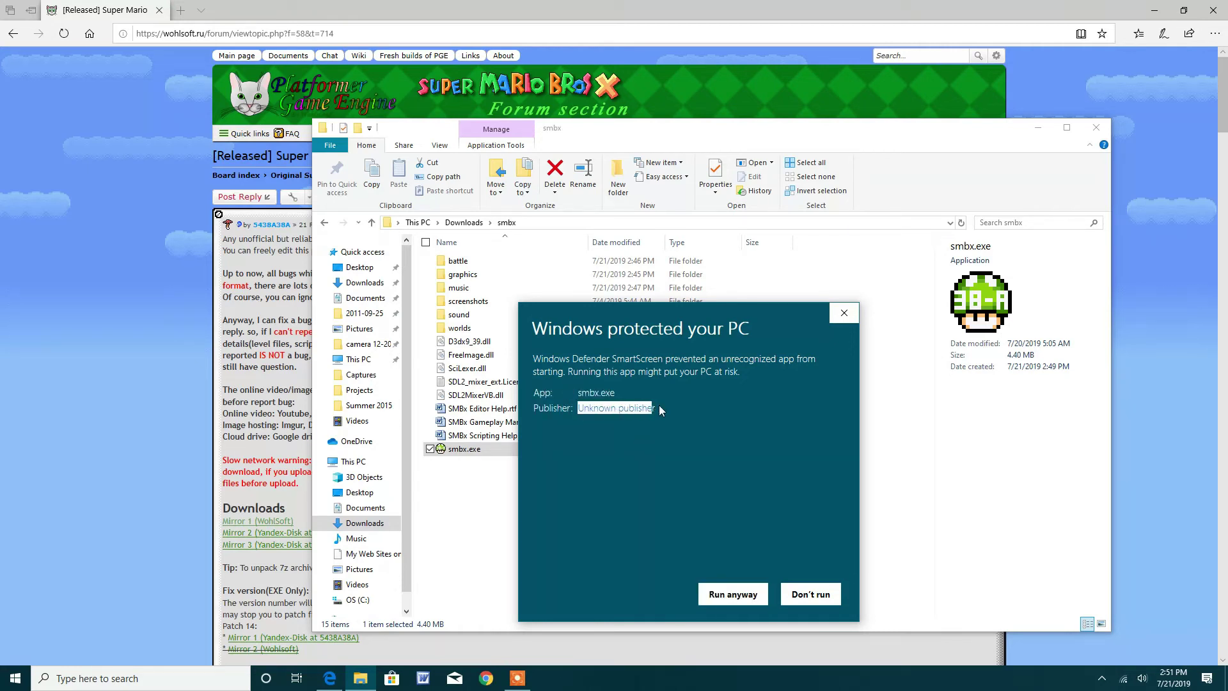
{"action": "left_click", "coordinate": [583, 367]}
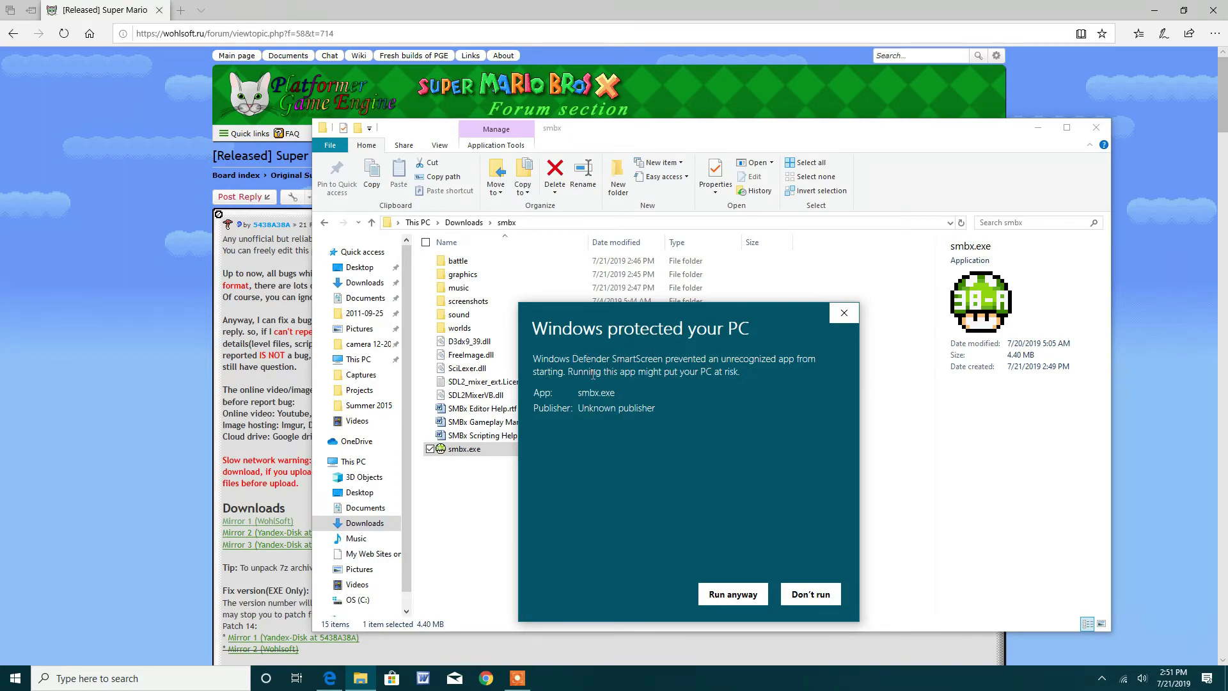
{"action": "left_click", "coordinate": [667, 412]}
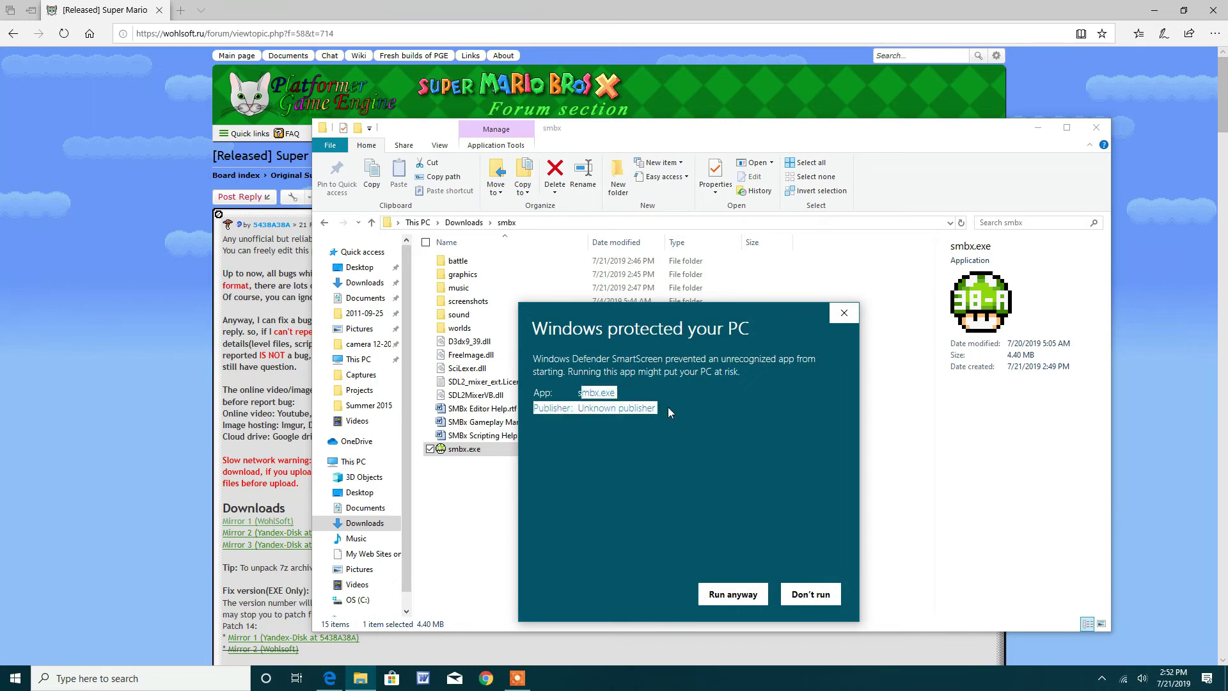
{"action": "left_click", "coordinate": [716, 593]}
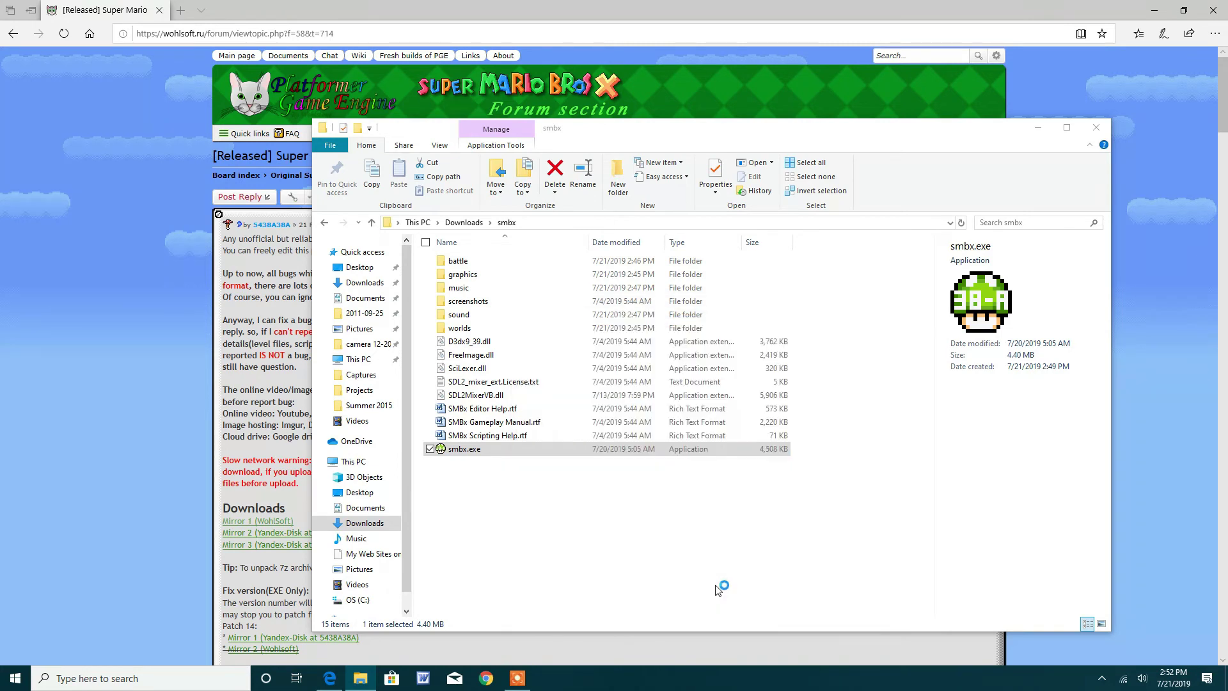